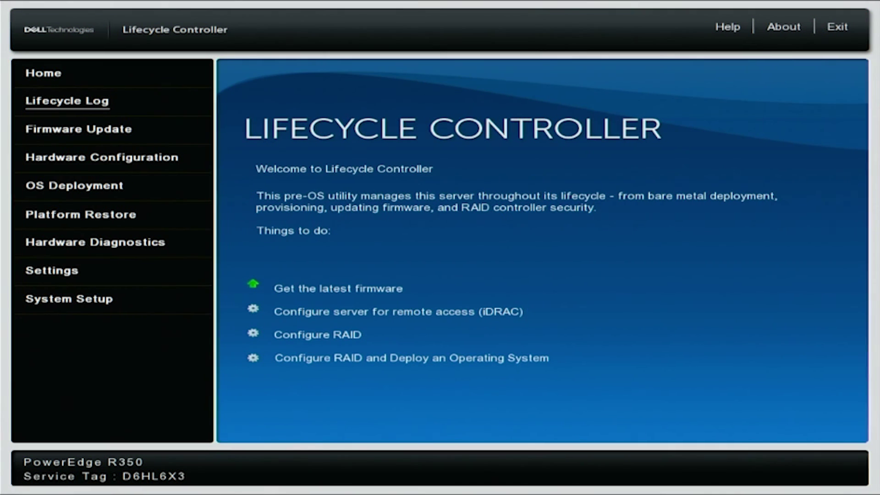
From the main menu, go to Settings and open Network Settings, which shows static IP 172.16.50.212
key(Down)
key(Down)
key(Down)
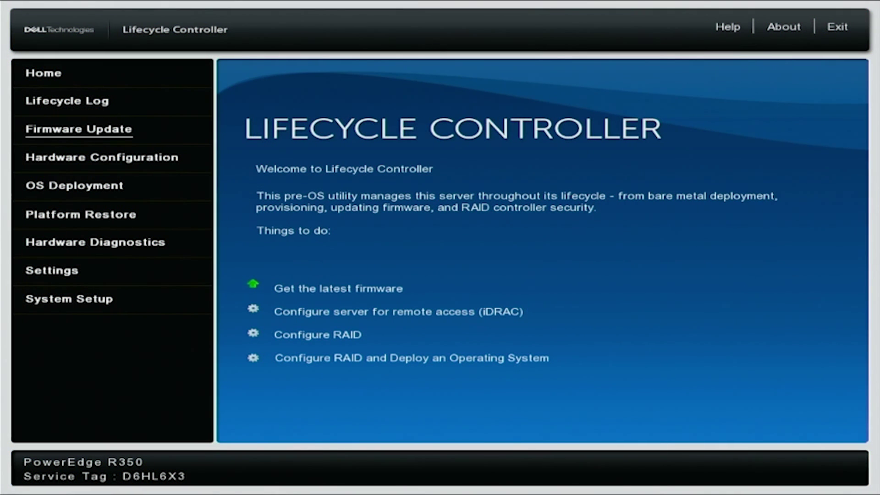
key(Down)
key(Down)
key(Down)
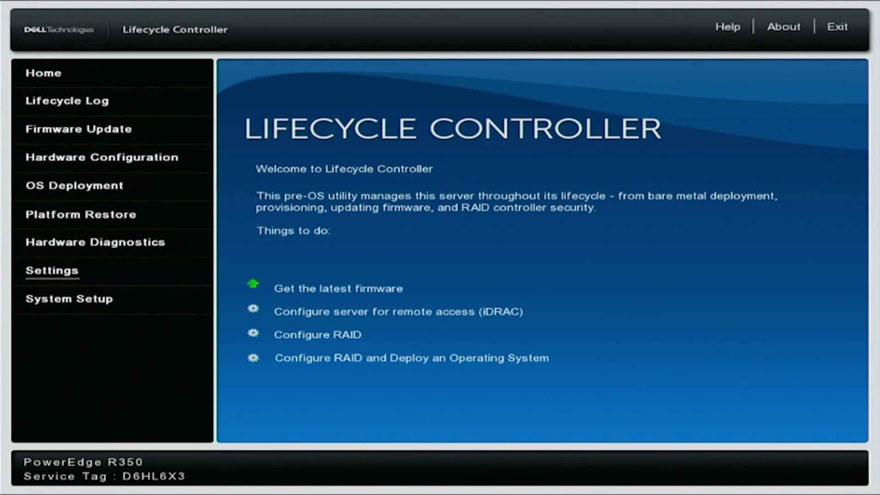
key(Return)
key(Tab)
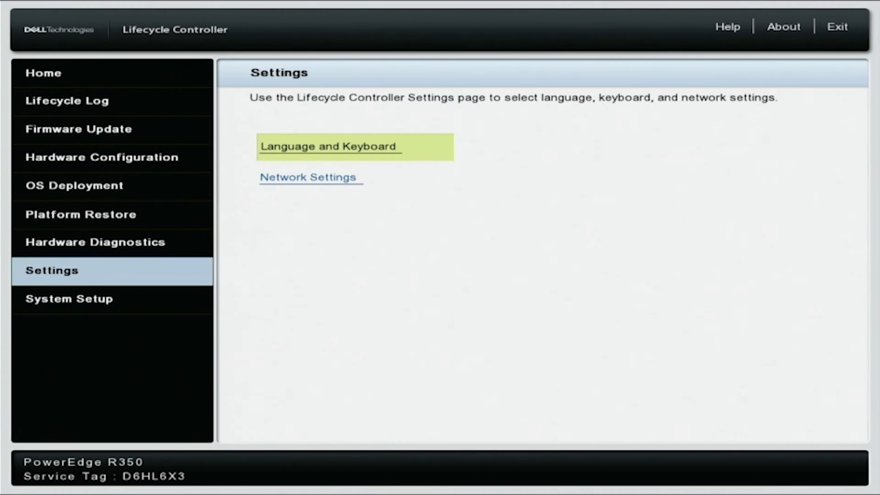
key(Down)
key(Return)
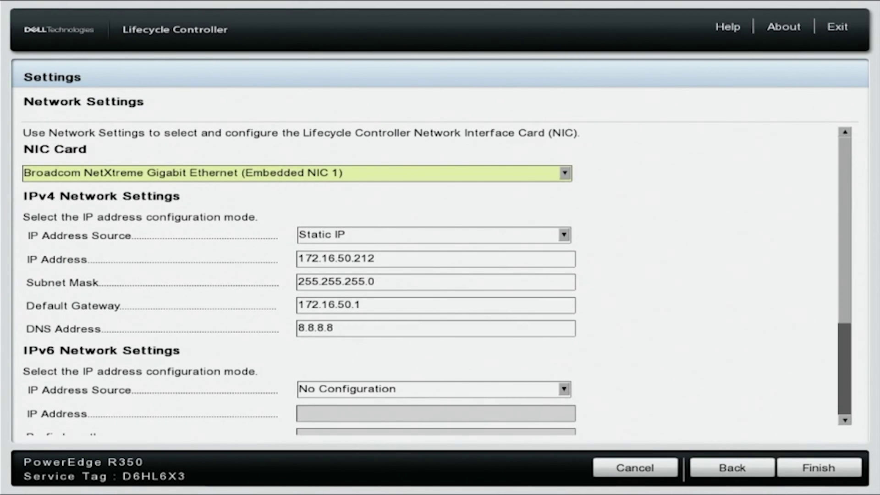
Switch the IPv4 IP Address Source to DHCP and apply the settings with Finish
key(Tab)
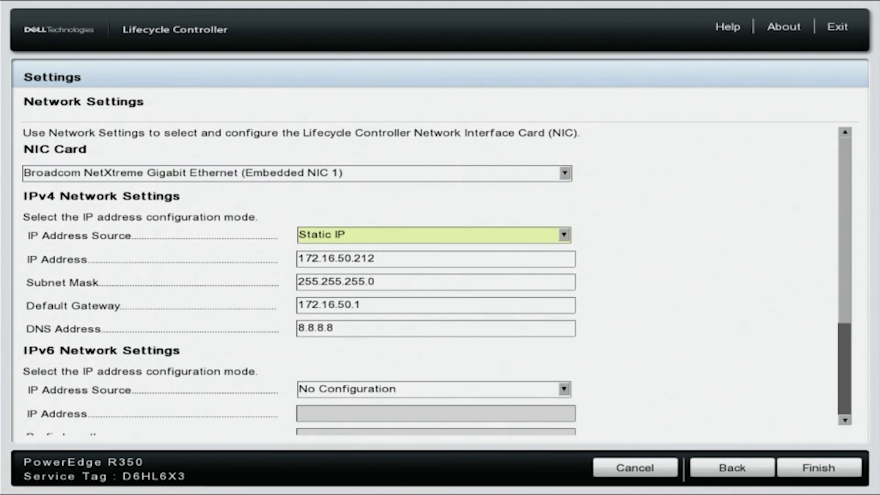
key(space)
key(Up)
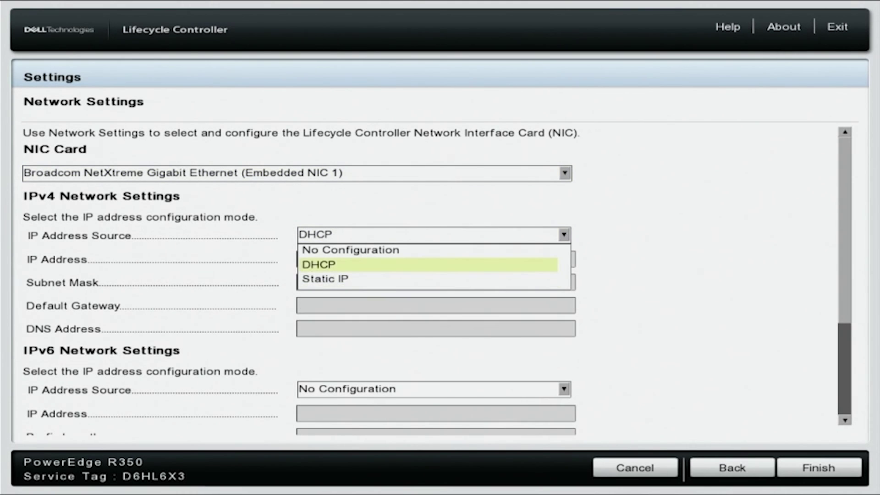
key(Return)
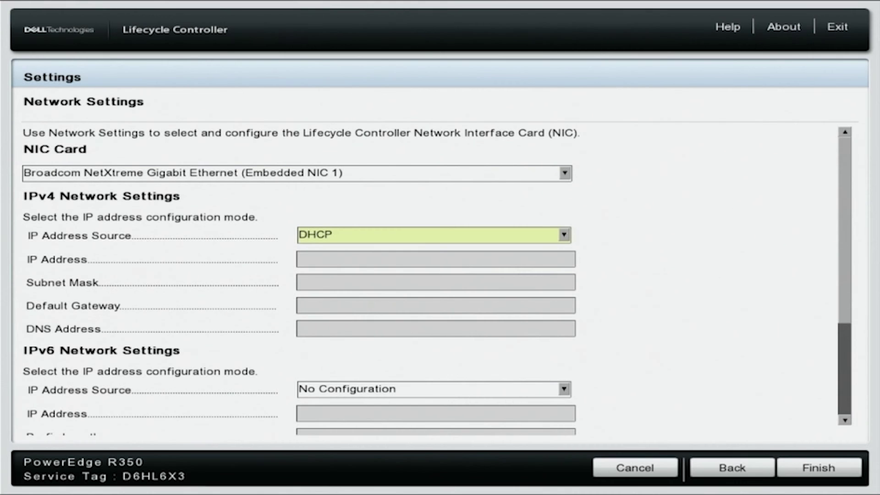
key(Tab)
key(Tab)
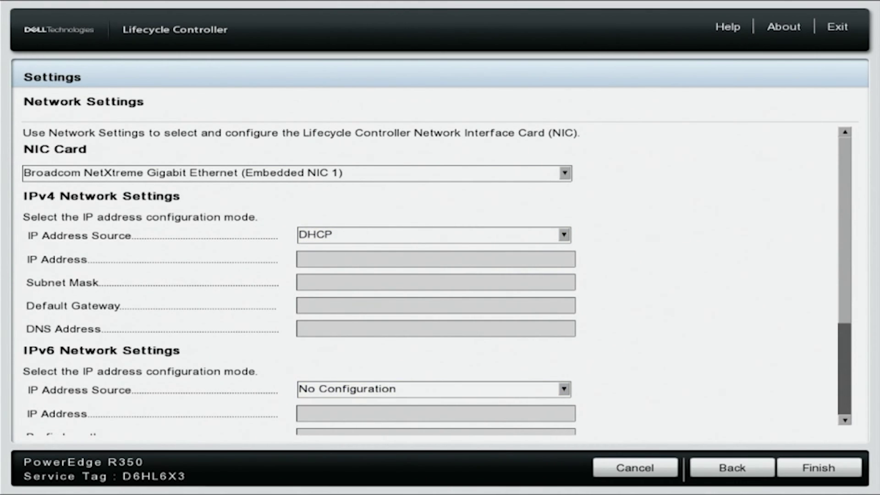
key(Tab)
key(Return)
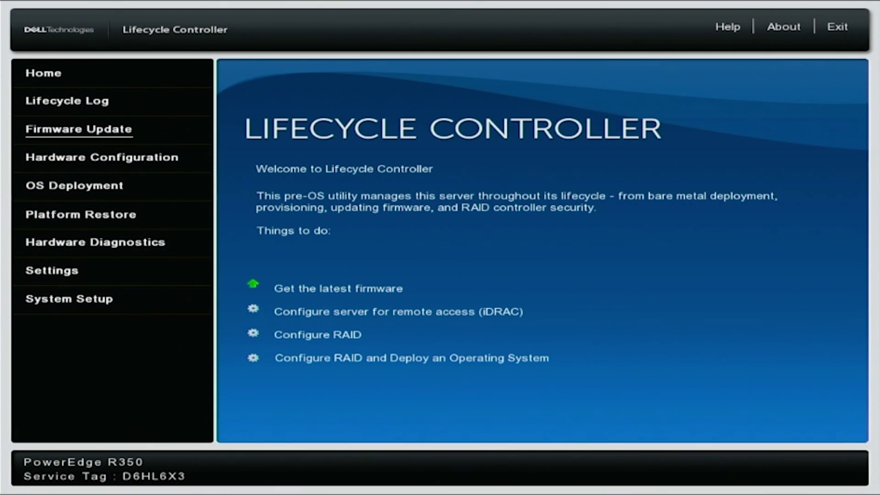
Reopen Network Settings via Settings to view the DHCP lease 172.16.100.228, gateway 172.16.100.1
key(Down)
key(Down)
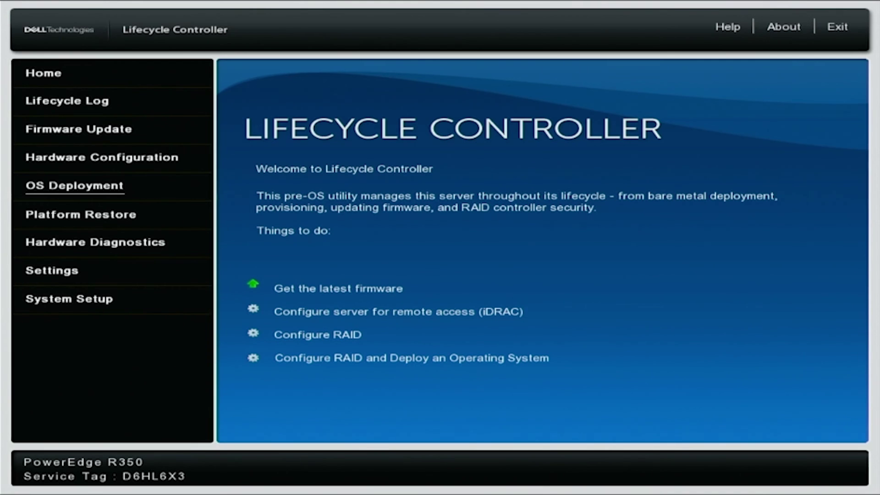
key(Down)
key(Down)
key(Down)
key(Return)
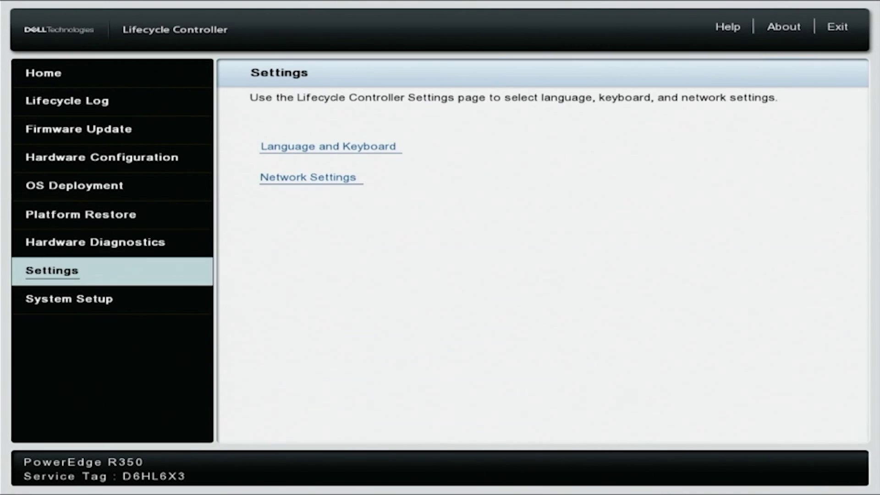
key(Tab)
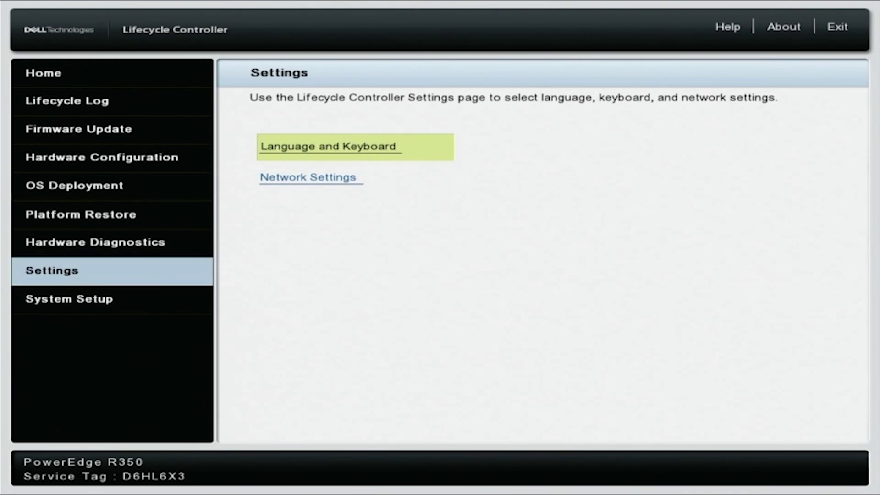
key(Down)
key(Return)
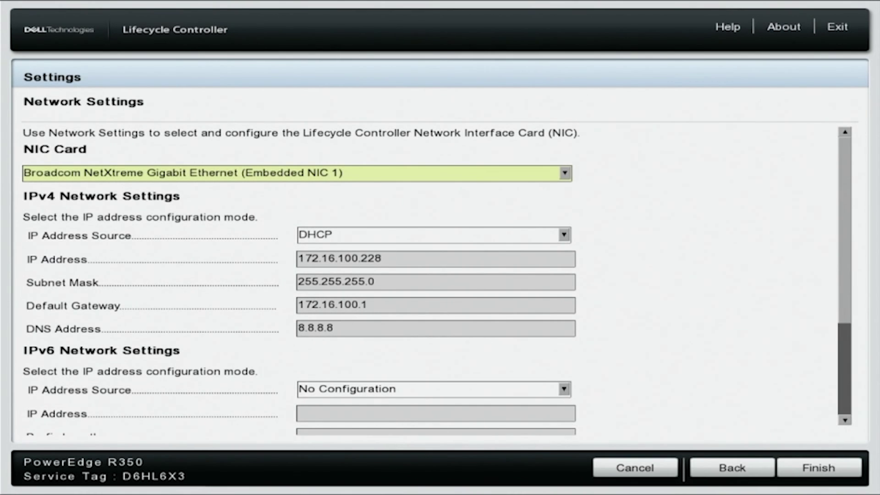
Change the IPv4 source to Static IP and enter IP address 172.16.50.212
click(432, 235)
key(Return)
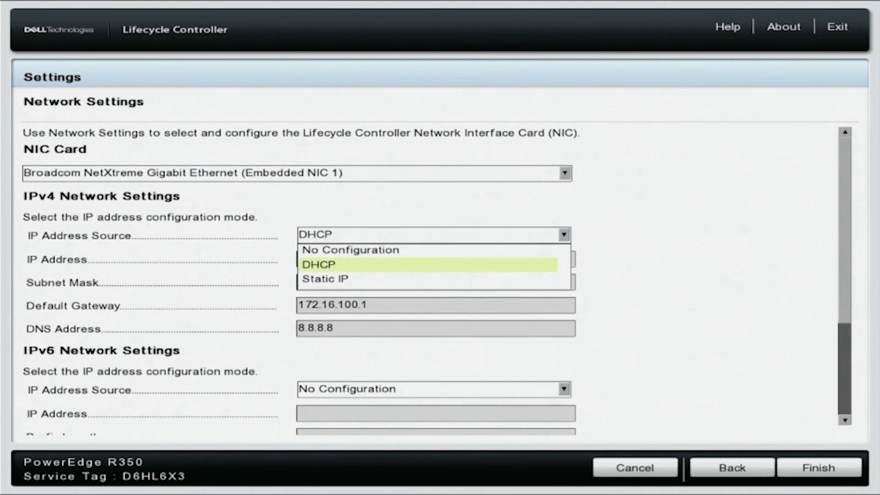
key(Down)
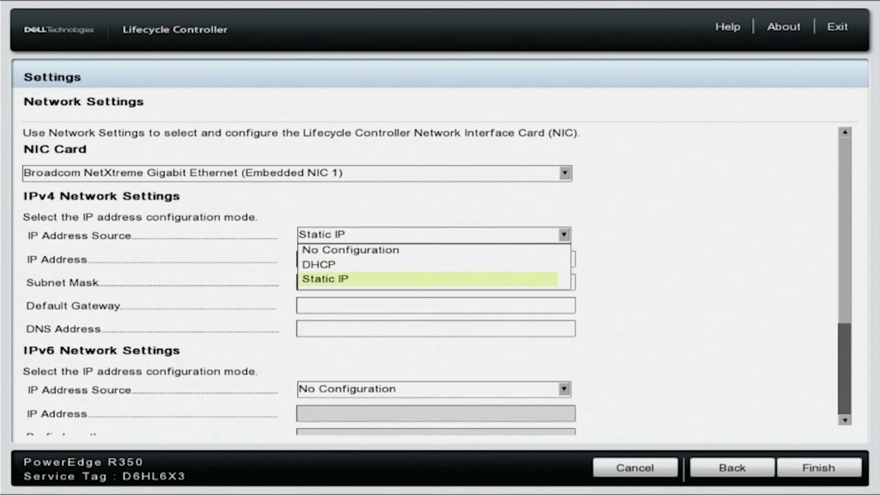
key(Return)
key(Tab)
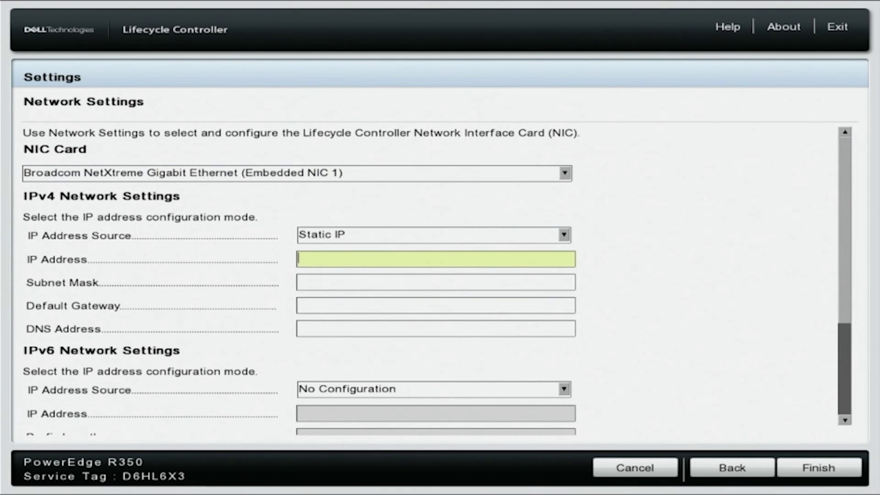
text(172.16.50.212)
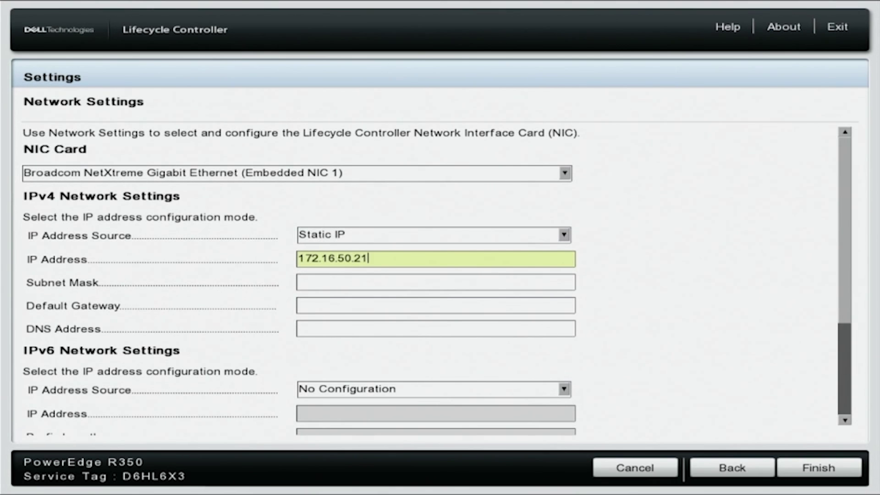
Enter subnet mask 255.255.255.0, gateway 172.16.50.1 and DNS 8.8.8.8
click(436, 282)
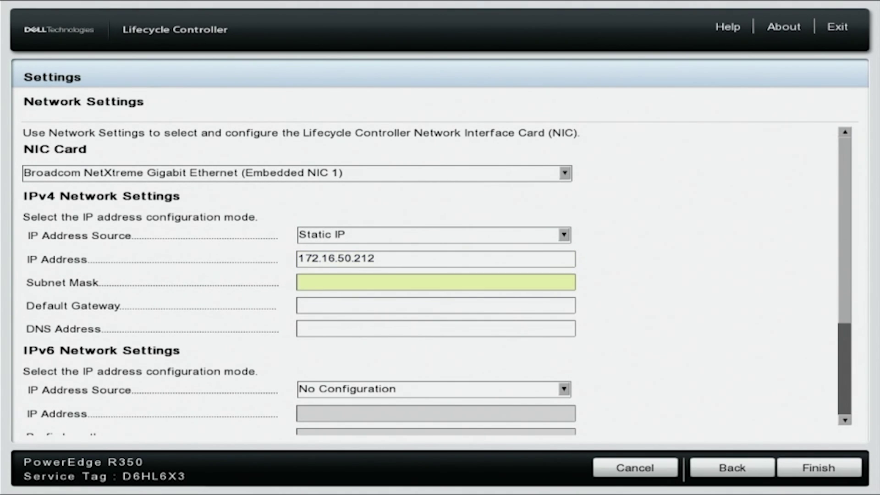
text(255.255.2)
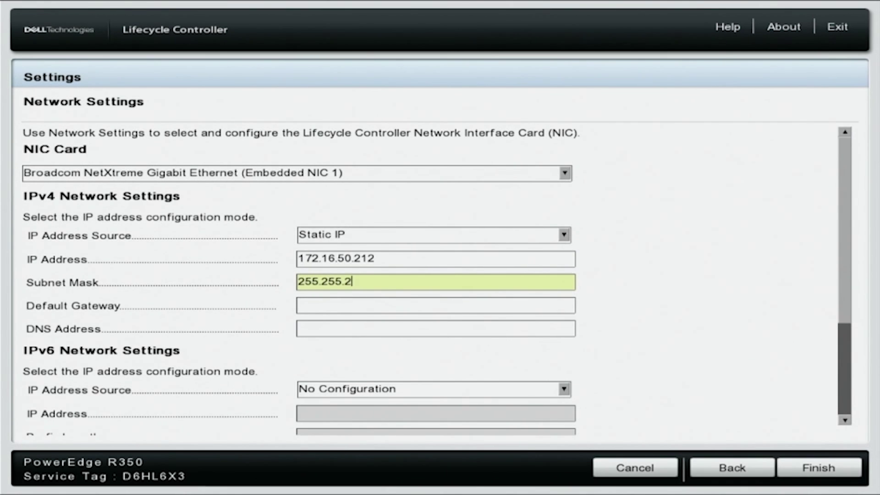
text(55.0)
key(Tab)
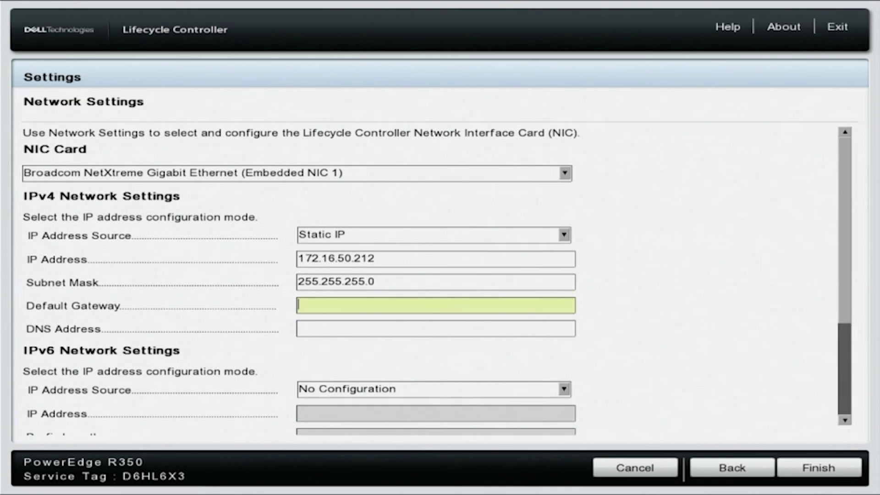
text(172.16.50.1)
key(Tab)
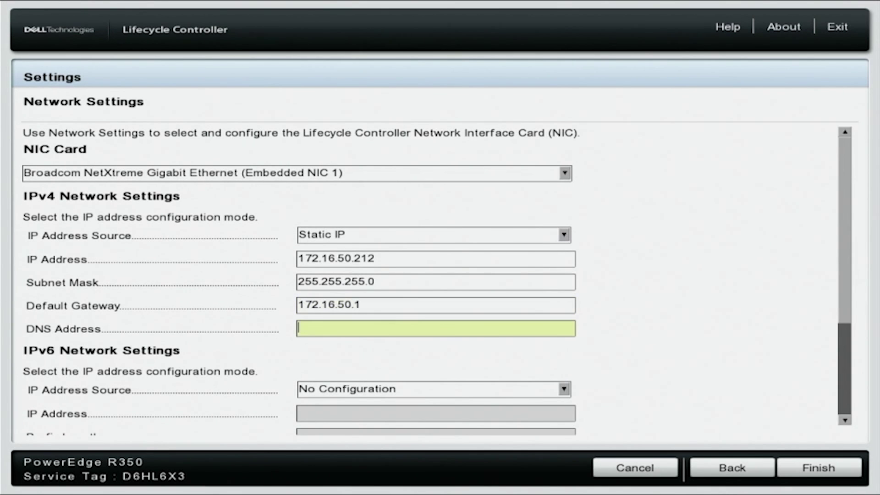
text(8.8.8.8)
Apply the static network settings with Finish
key(Tab)
key(Tab)
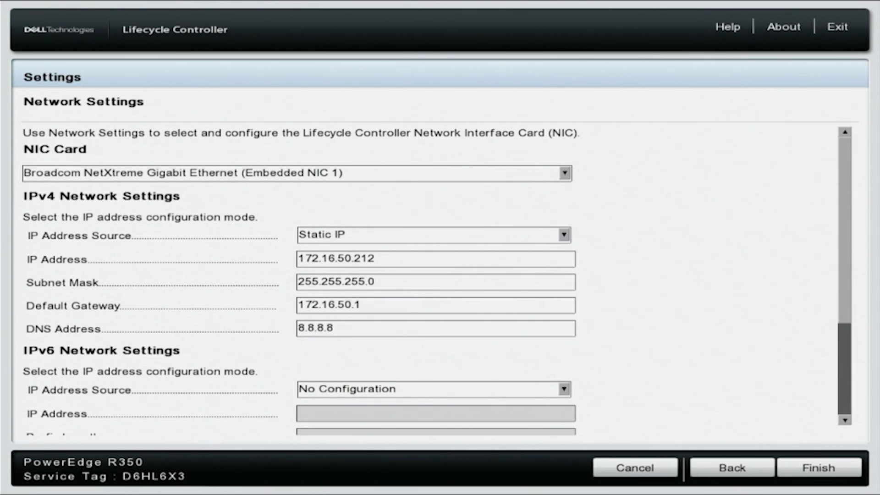
key(Tab)
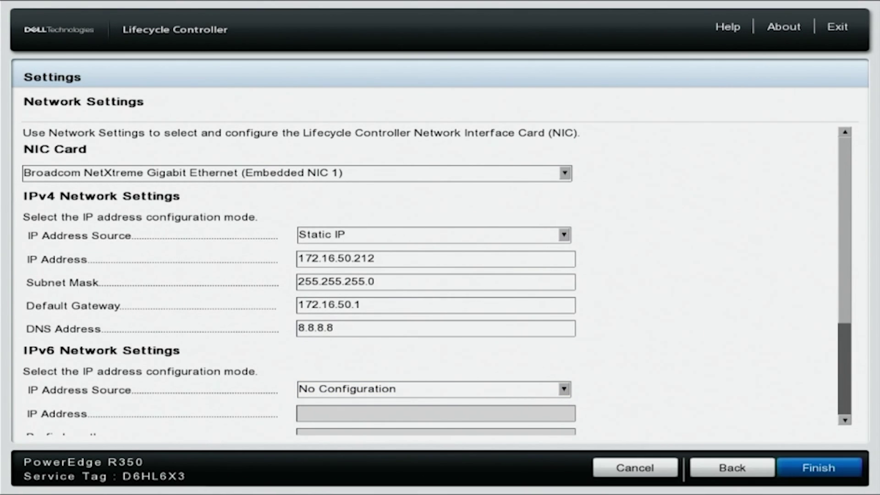
key(Return)
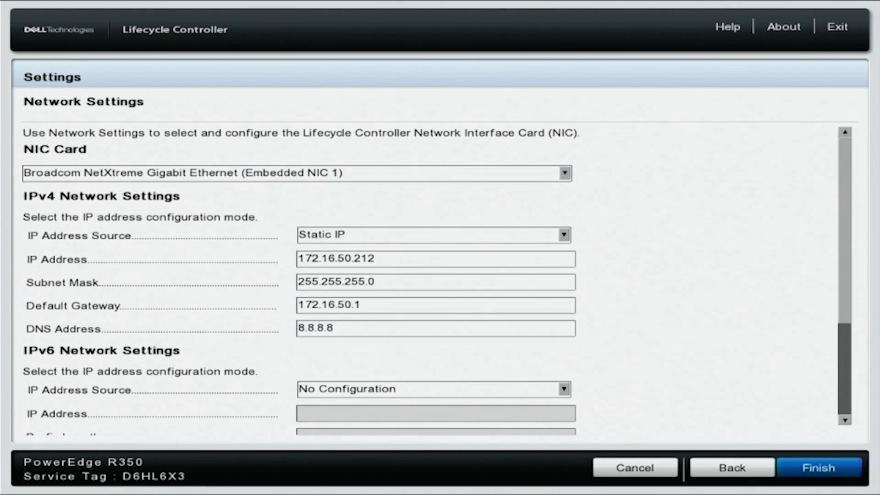